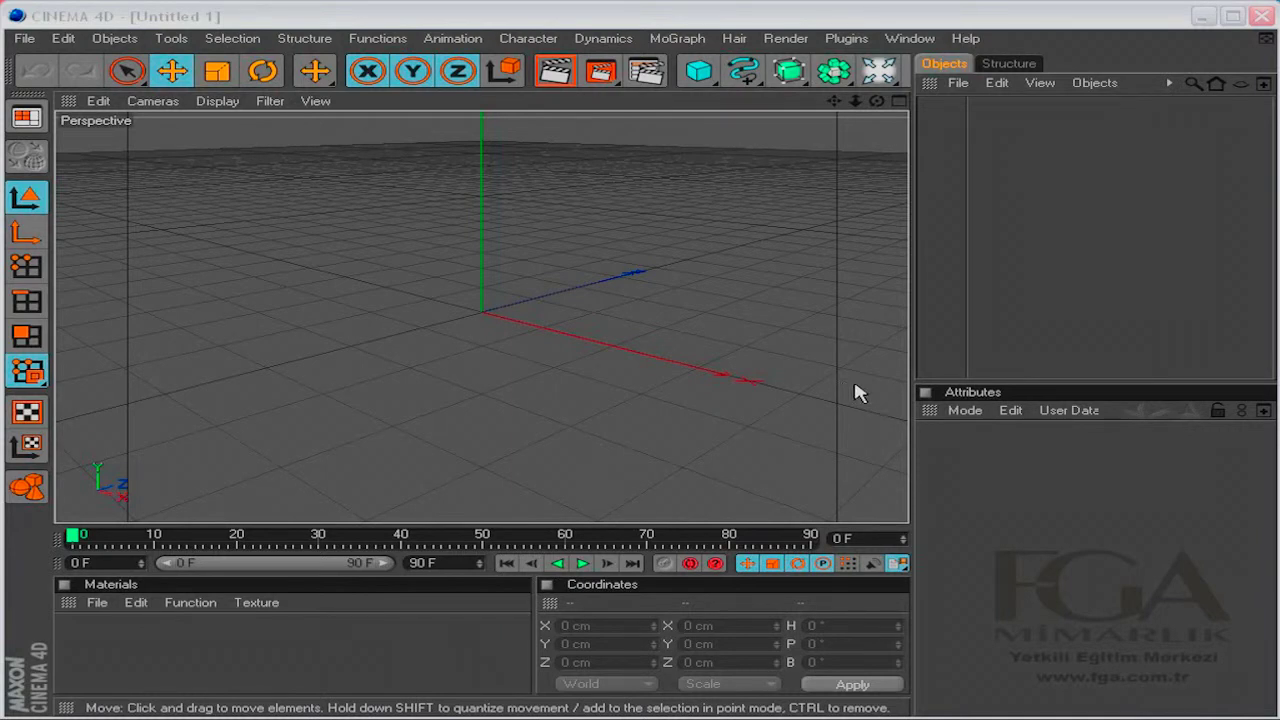
Add a cube primitive to the scene and rename it Küp
left_click(698, 72)
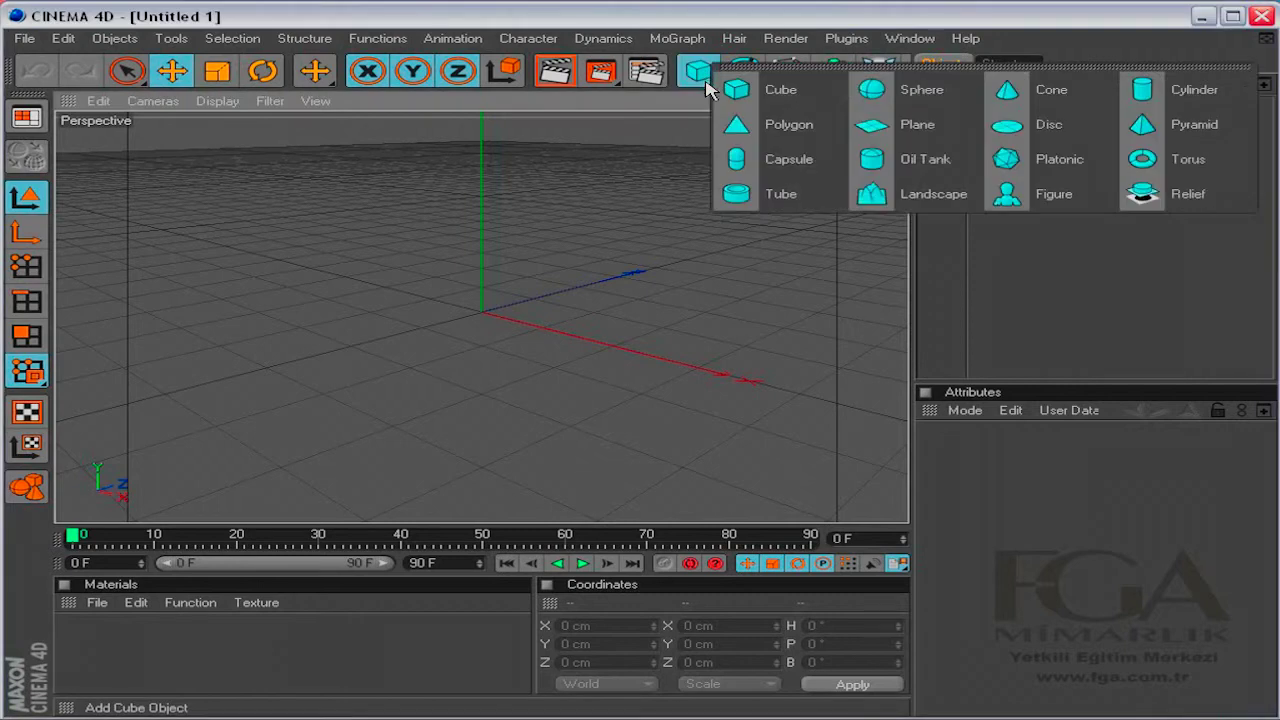
left_click(798, 98)
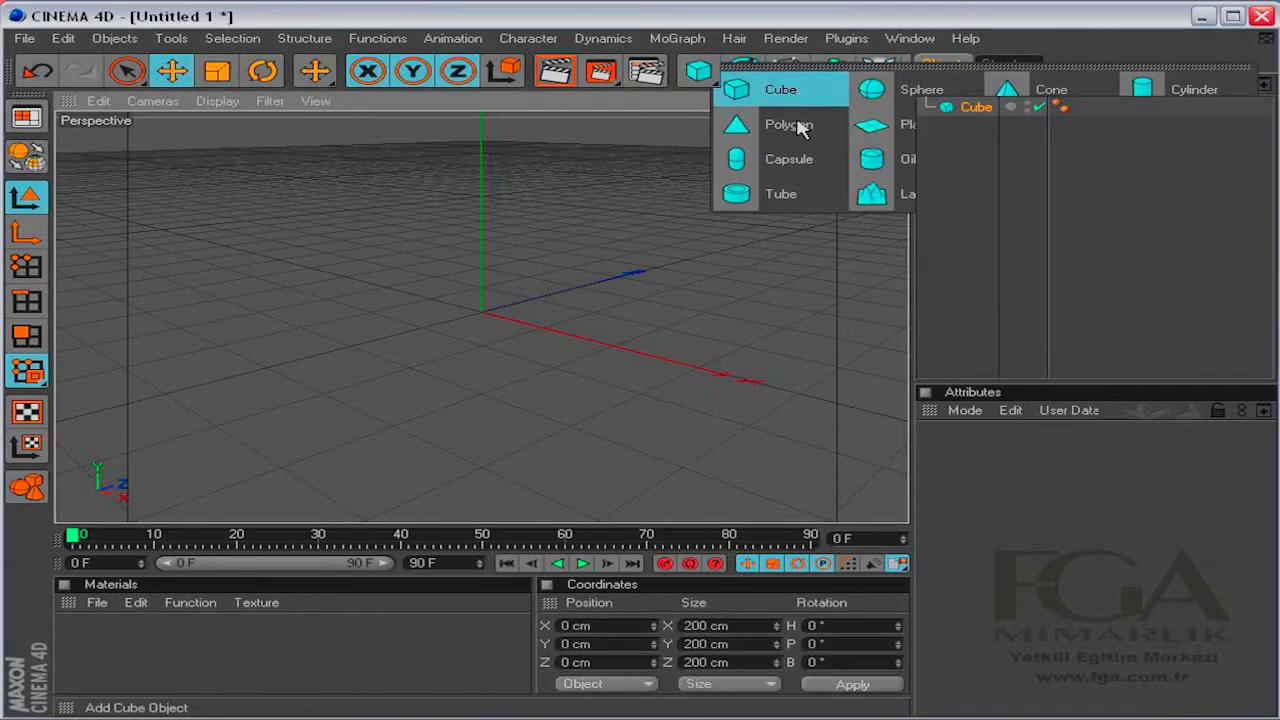
left_click_drag(855, 104, 878, 114)
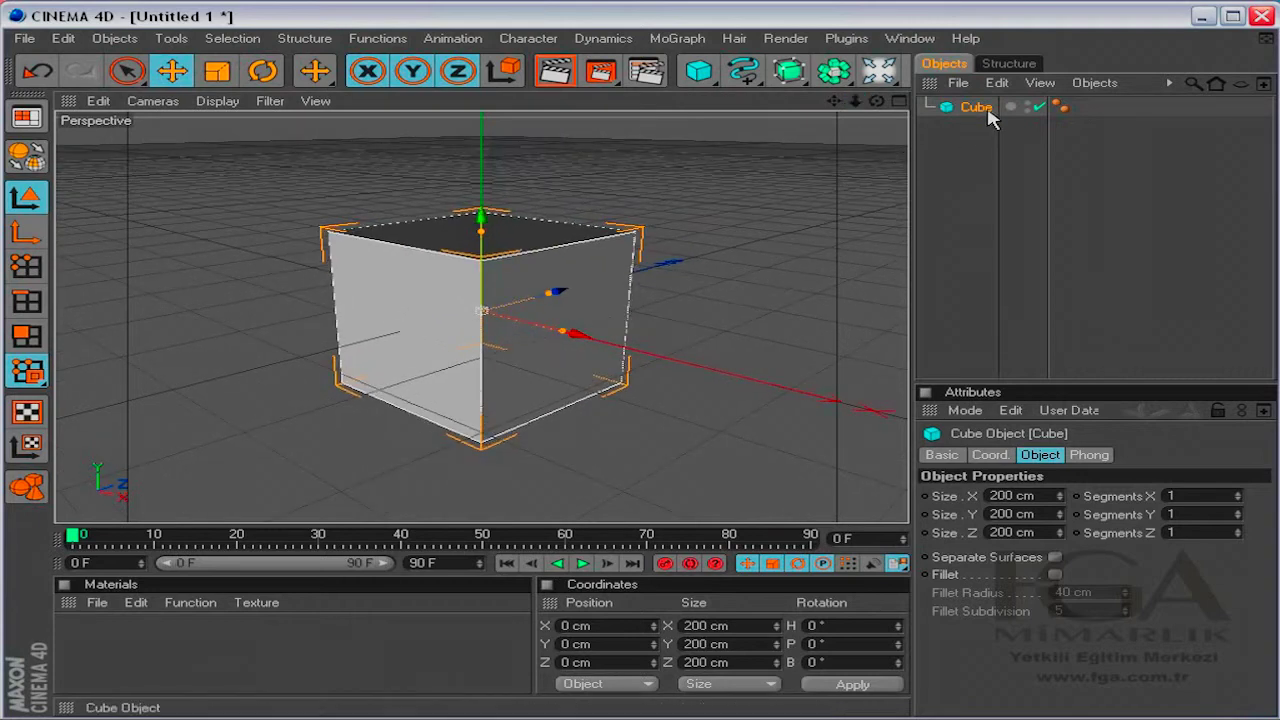
double_click(988, 110)
type("K")
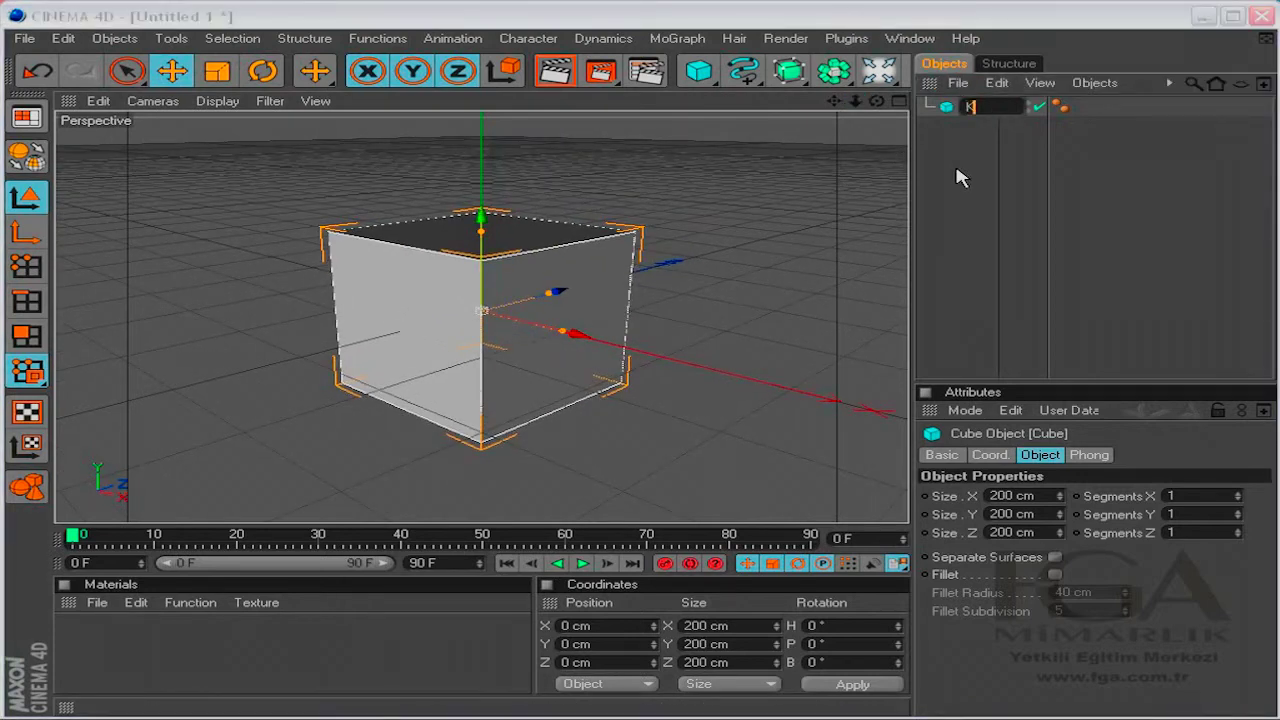
type("üp")
key("Return")
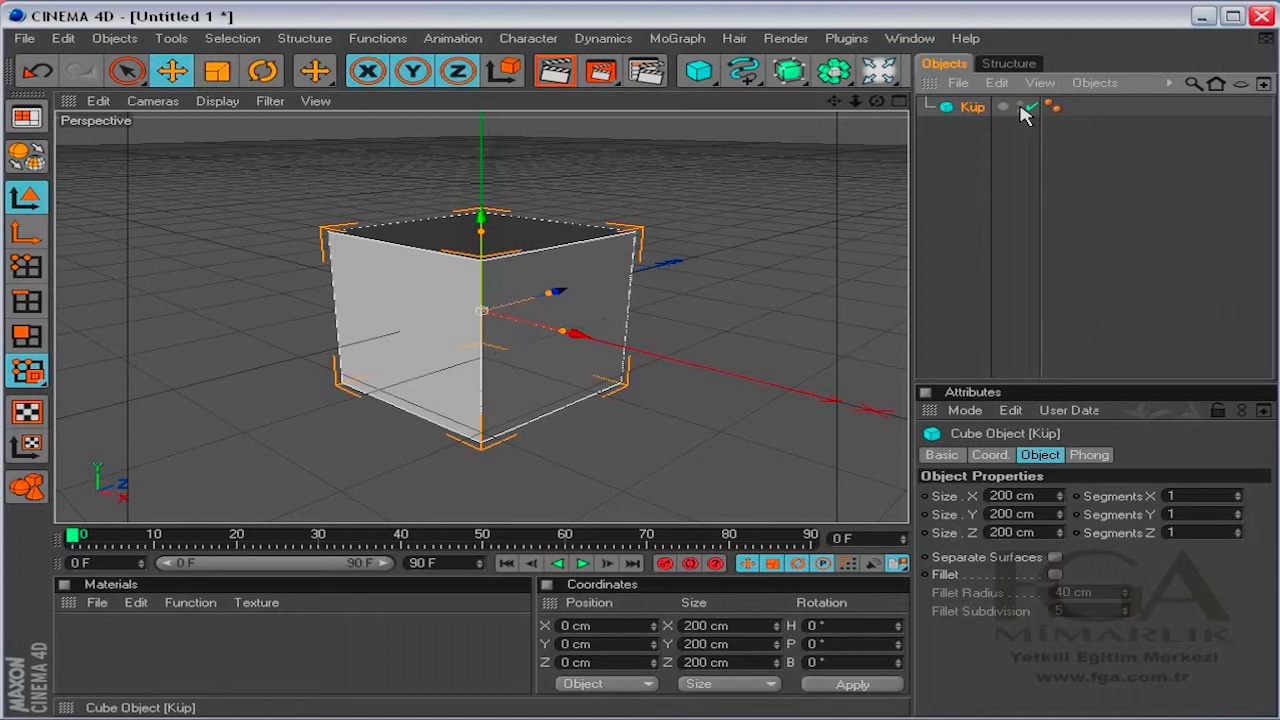
Hide the Küp cube in the viewport, restore its default visibility, and select it
left_click(1028, 108)
left_click(950, 158)
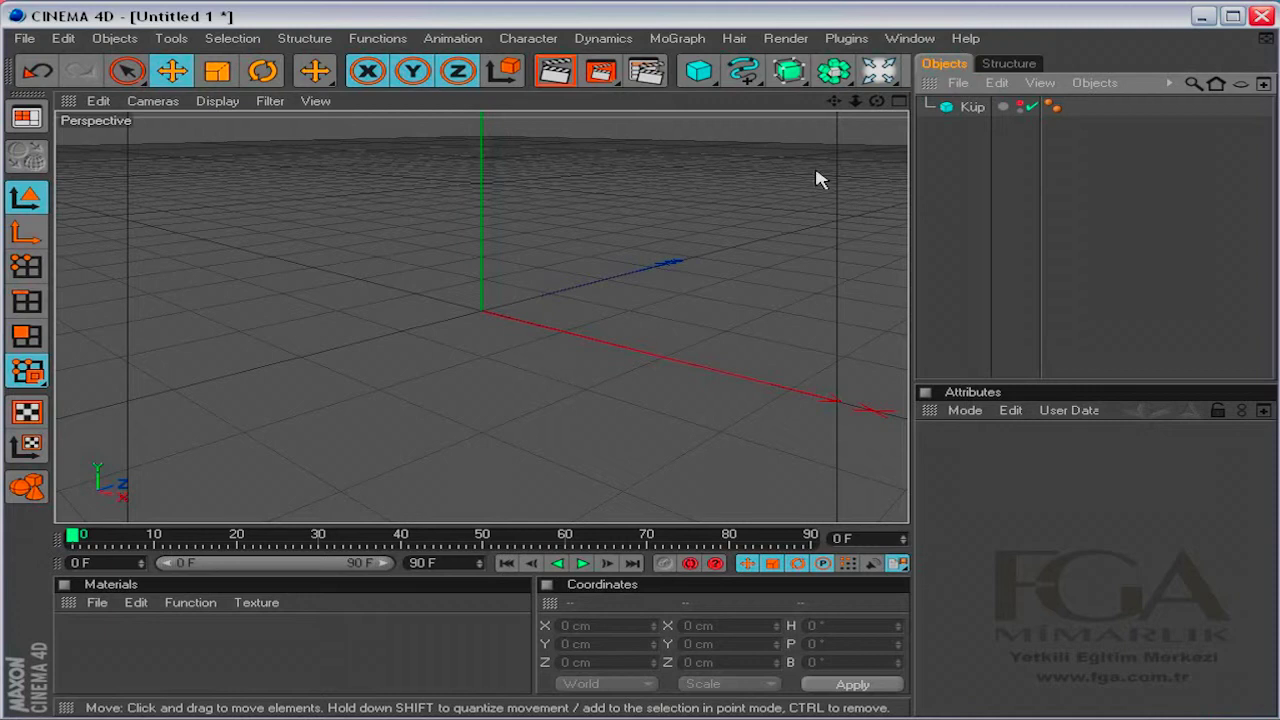
left_click(1024, 107)
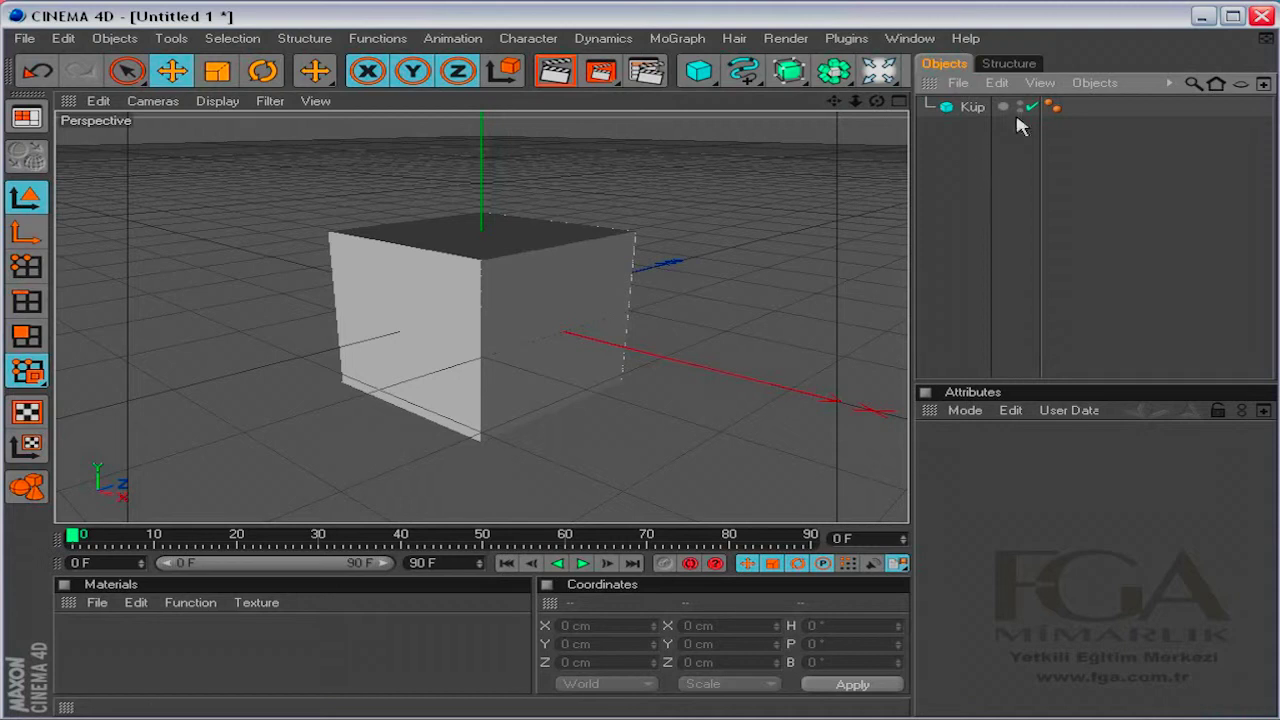
left_click(490, 265)
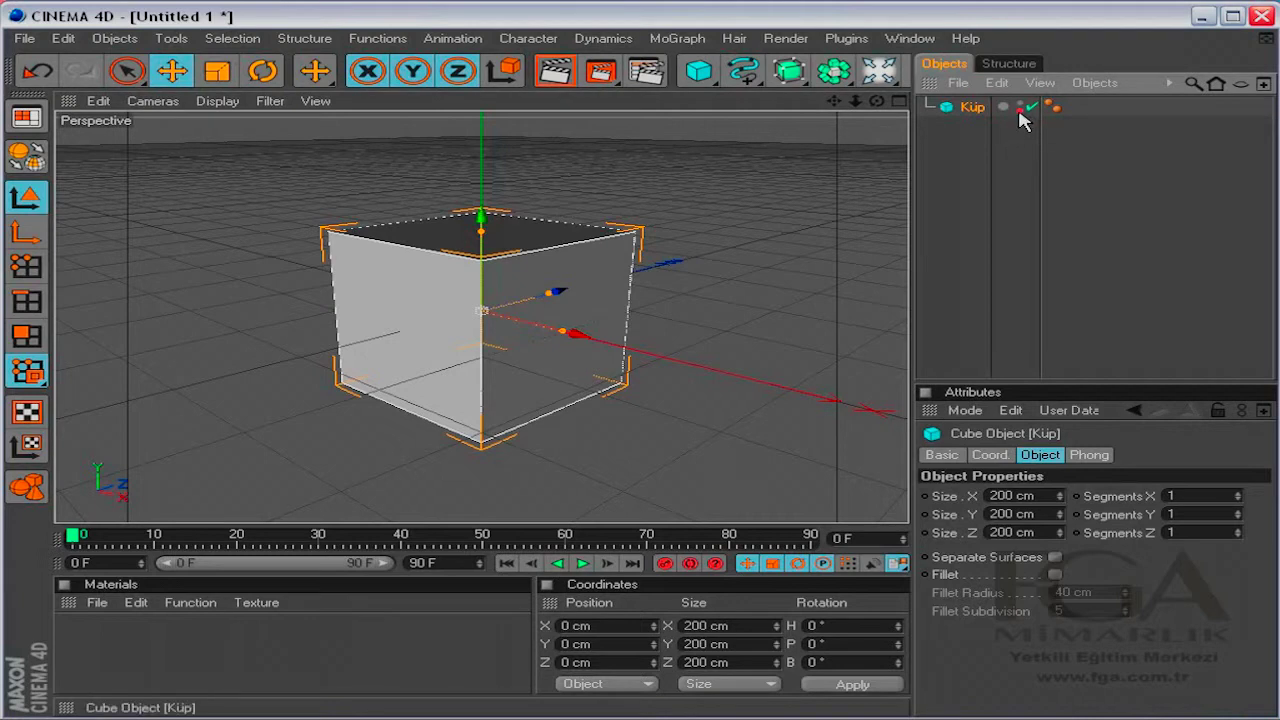
Render the view with the Küp cube enabled, and render again with its render visibility turned off
left_click(553, 80)
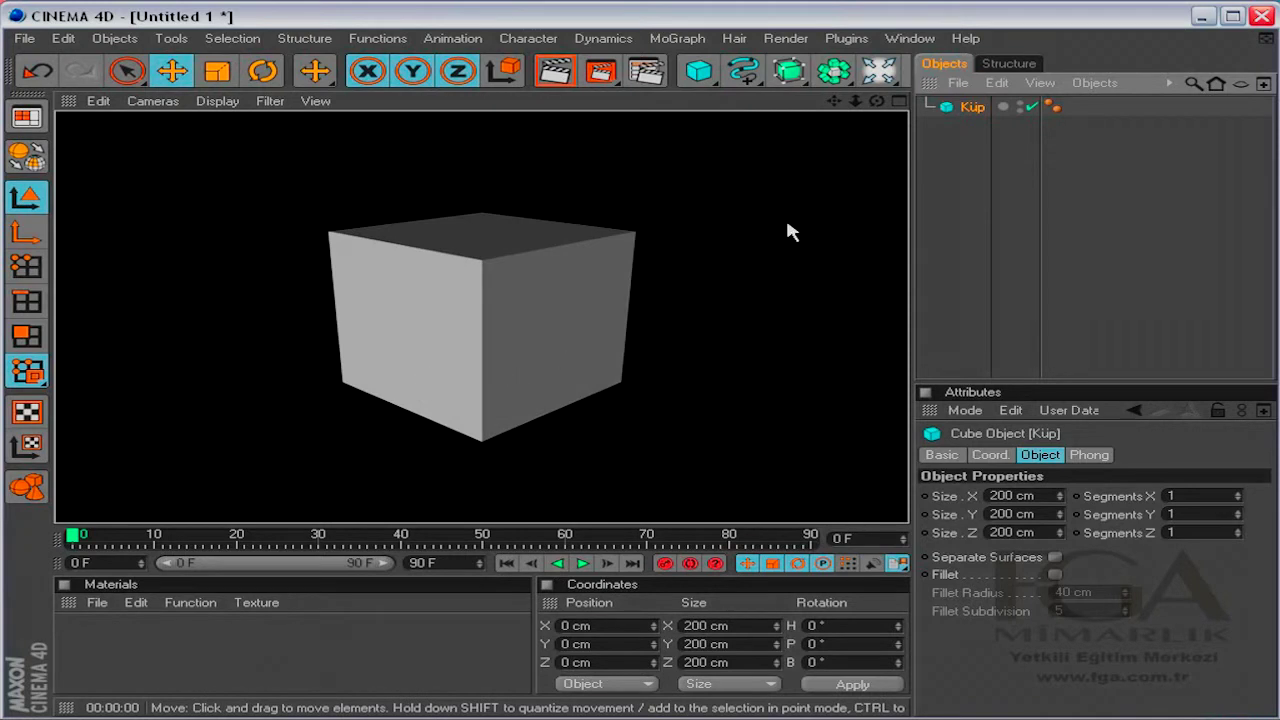
left_click(968, 128)
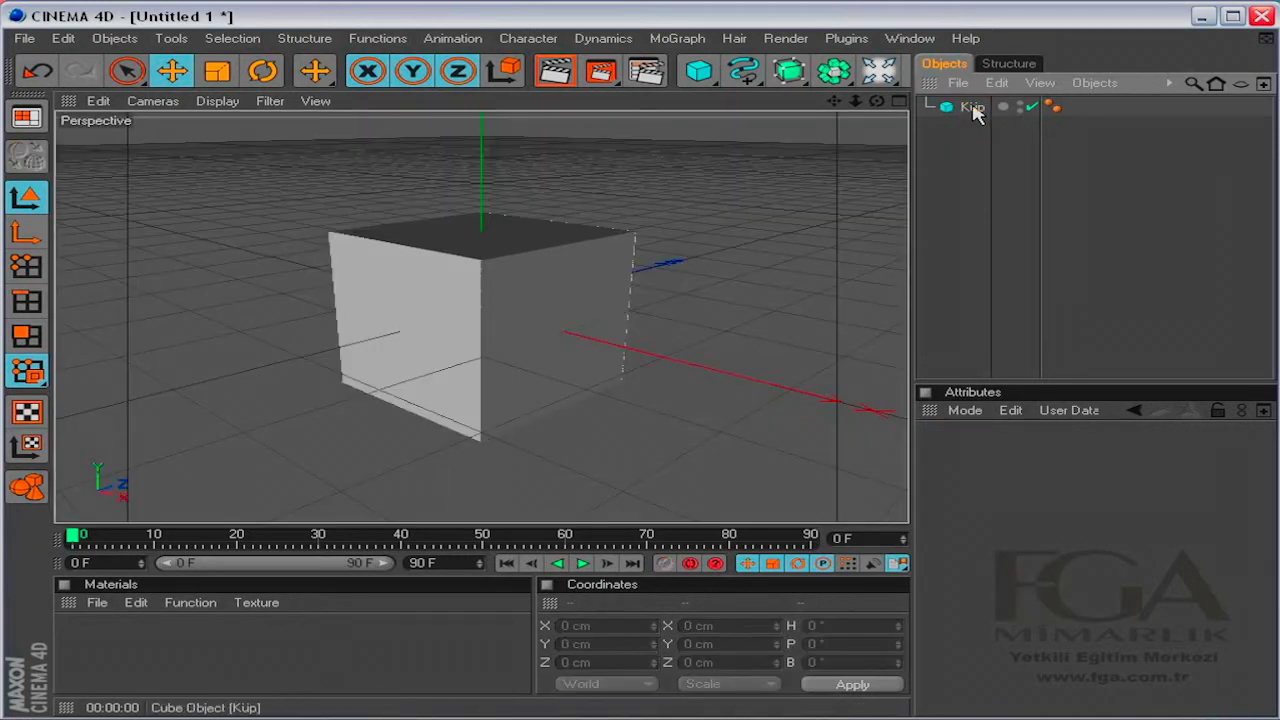
left_click(971, 110)
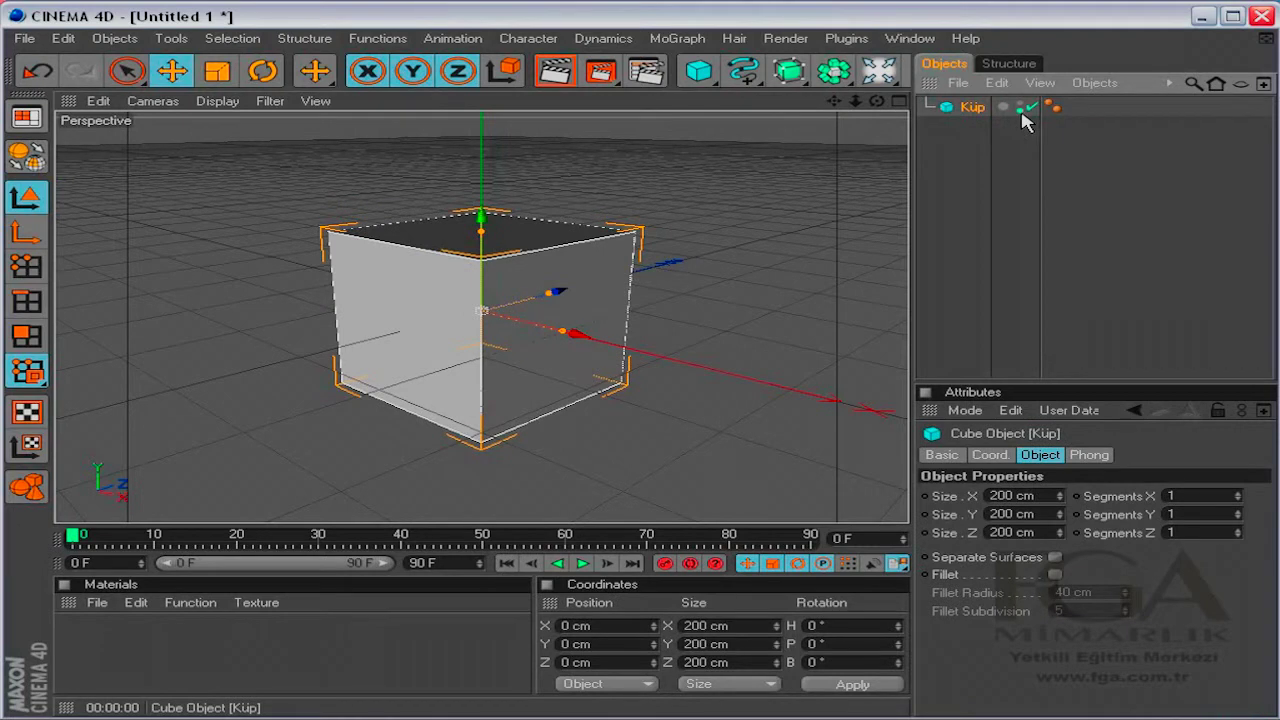
left_click(986, 151)
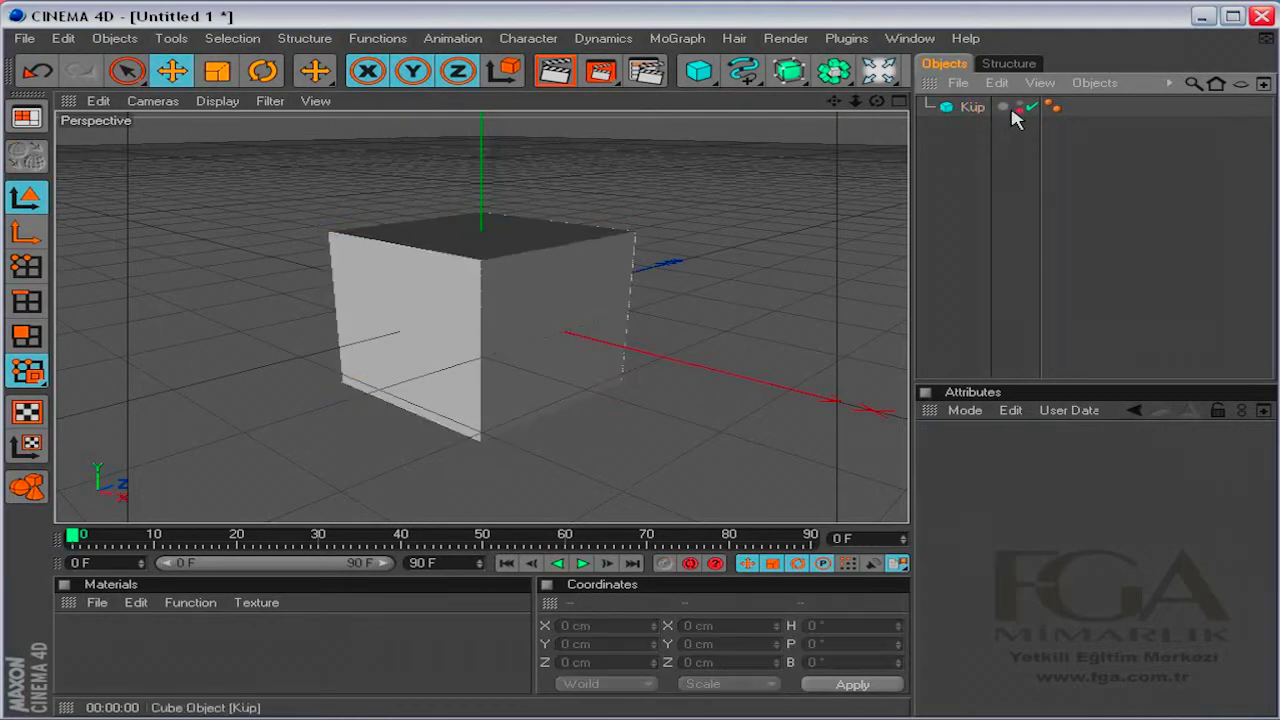
left_click(553, 68)
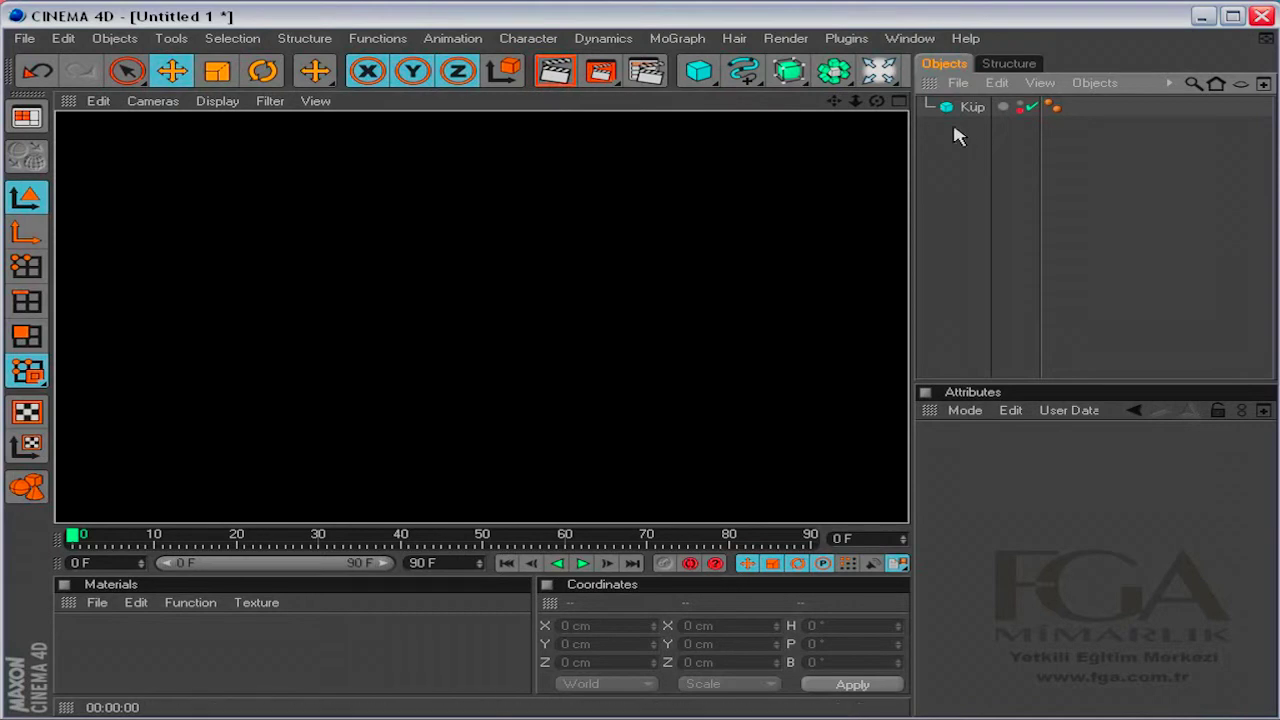
Hide the Küp cube in the viewport only, keep it enabled for rendering, and render the view
left_click(1019, 112)
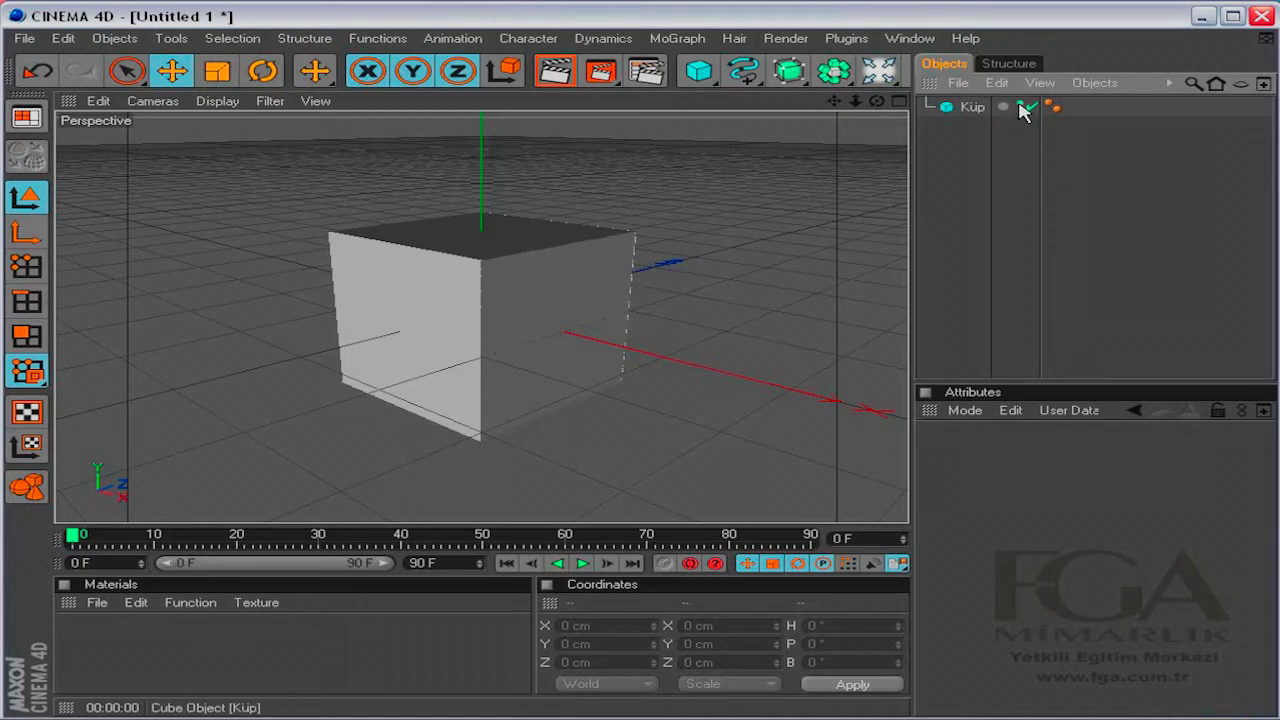
left_click(1020, 104)
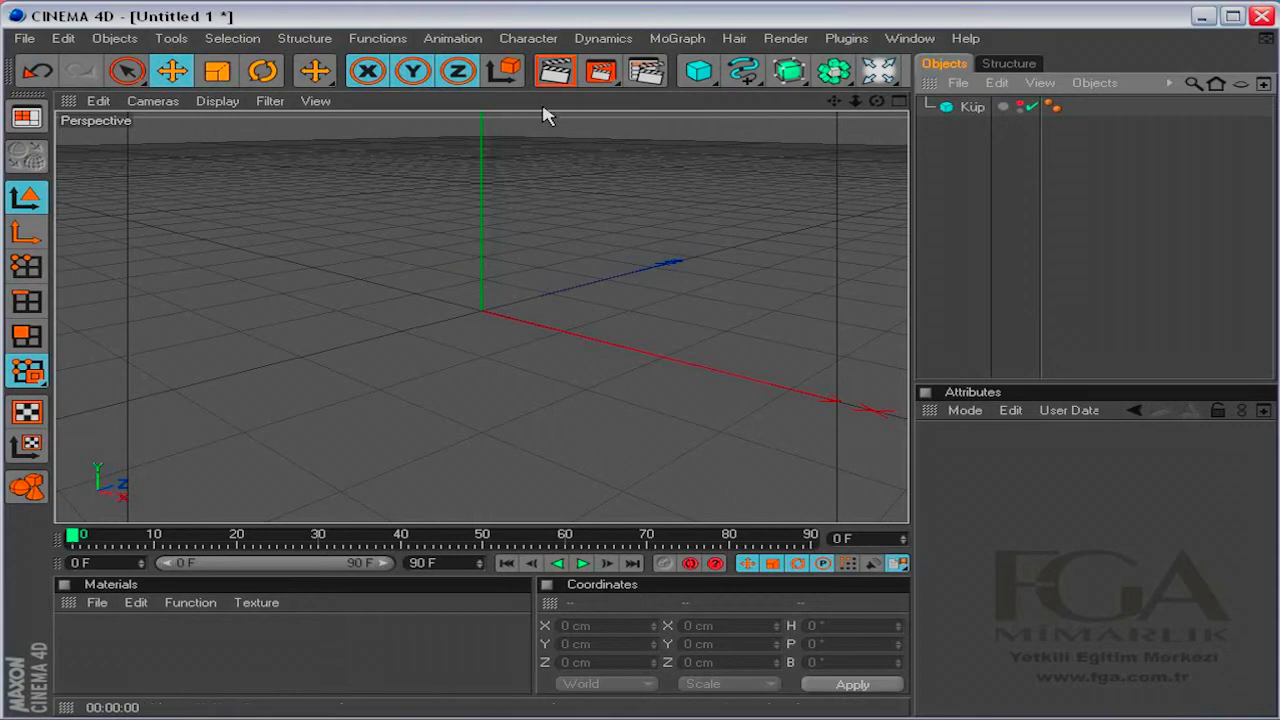
left_click(552, 78)
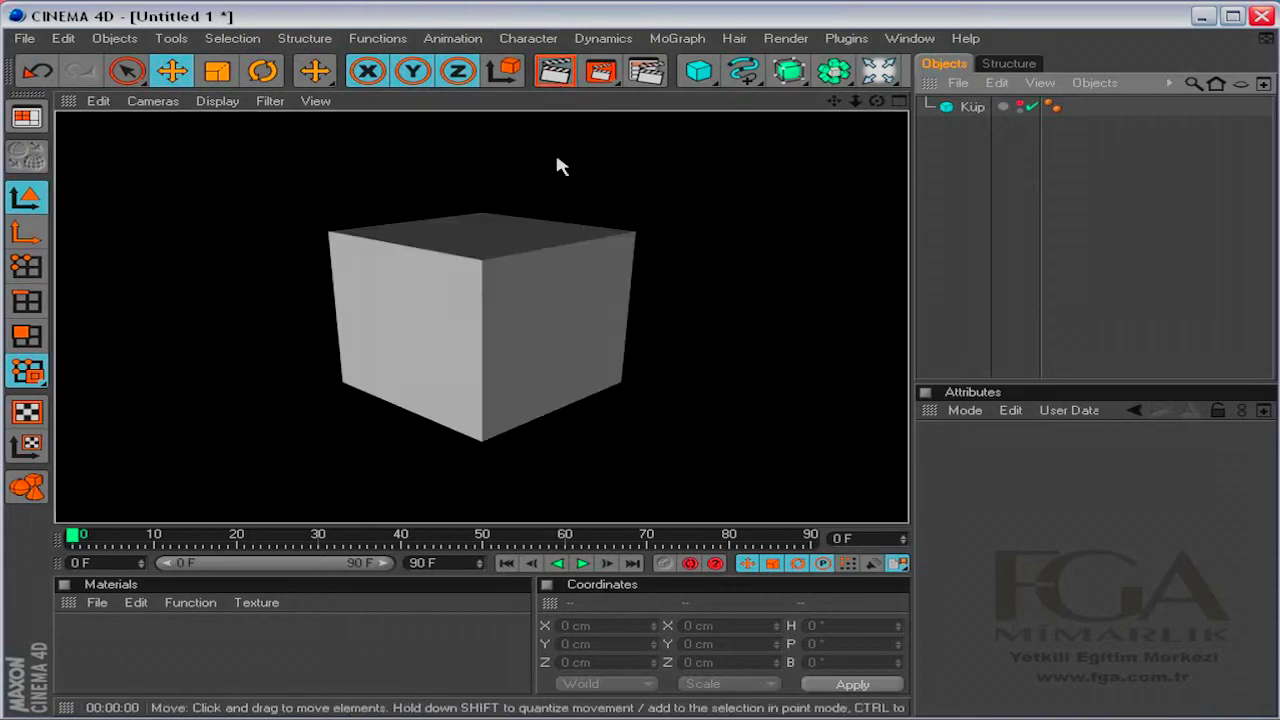
Hide the Küp cube from both viewport and renders, test-render the view, and reset both visibility states to default
left_click(1020, 105)
left_click(555, 70)
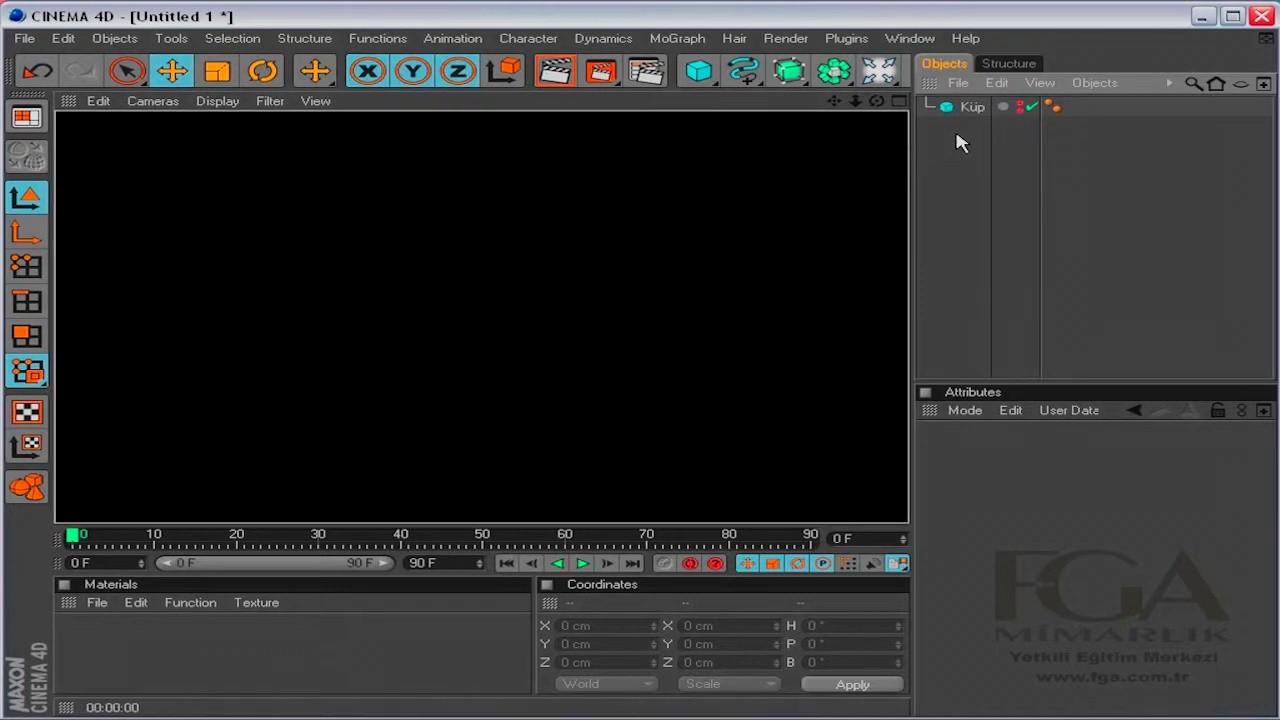
left_click(1022, 110)
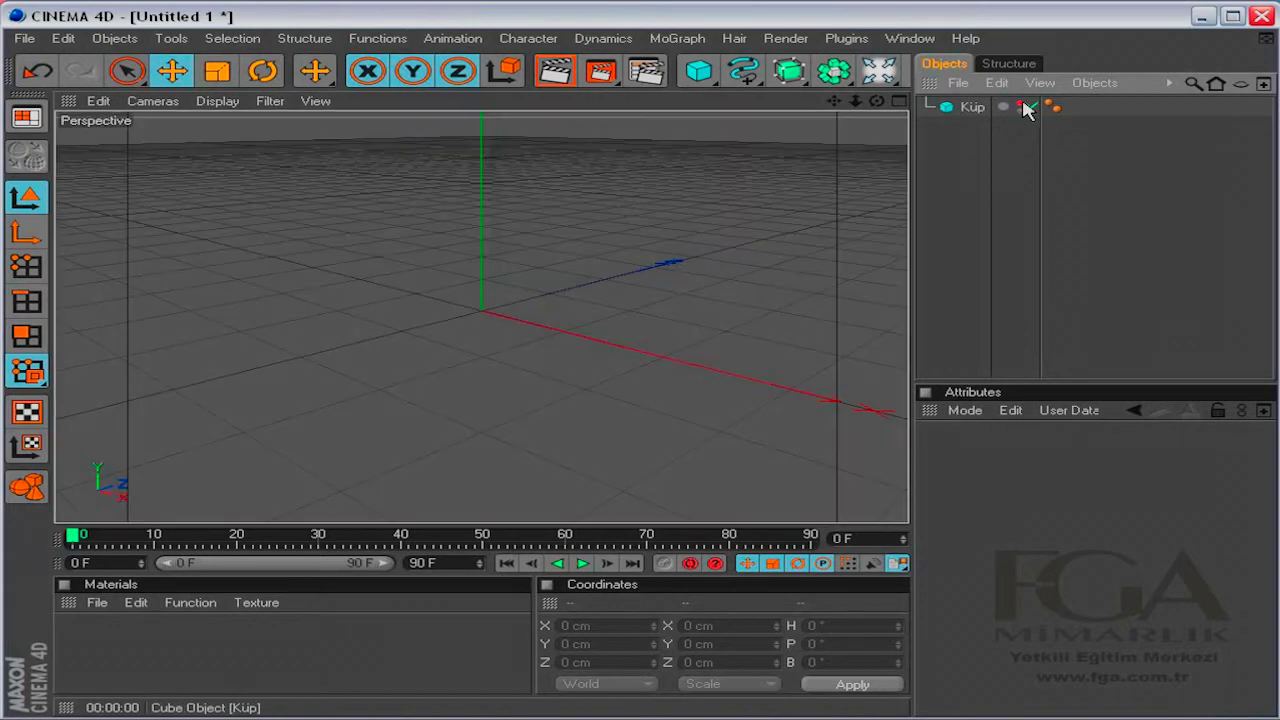
left_click(1022, 110)
Disable the Küp cube's generator, render the view, and enable the generator again
left_click(971, 107)
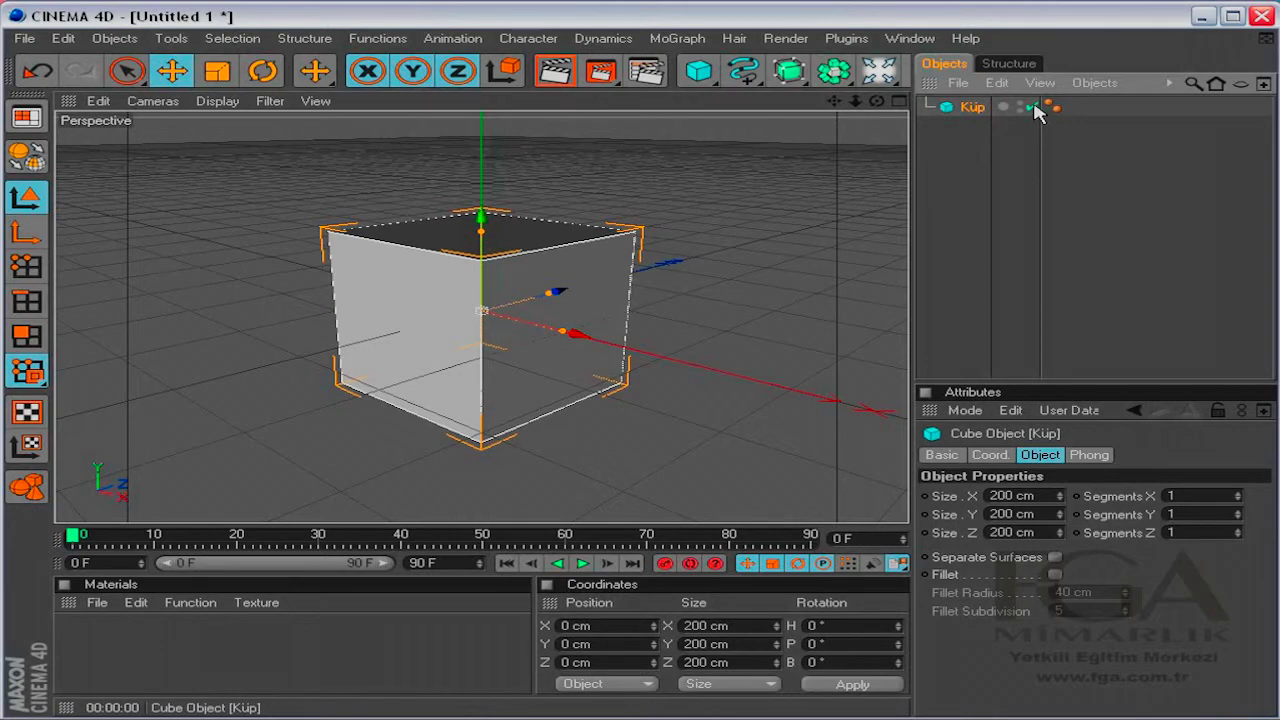
left_click(1032, 107)
left_click(975, 124)
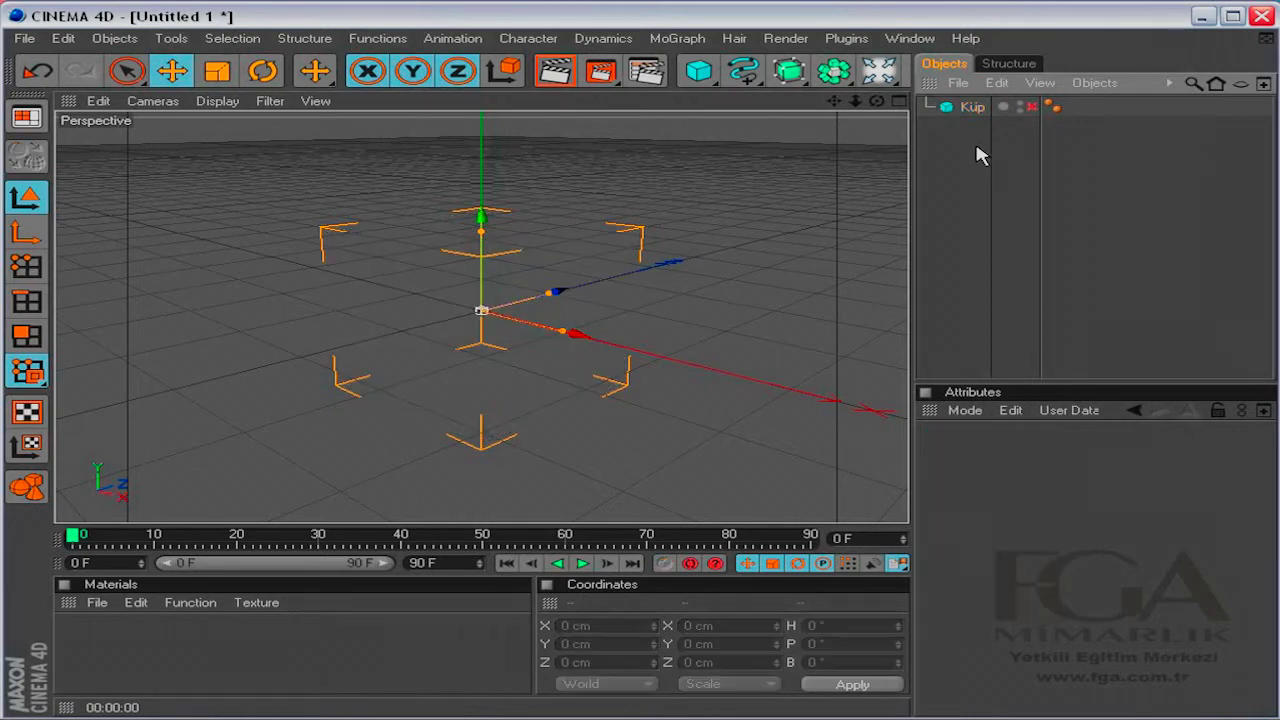
left_click(555, 70)
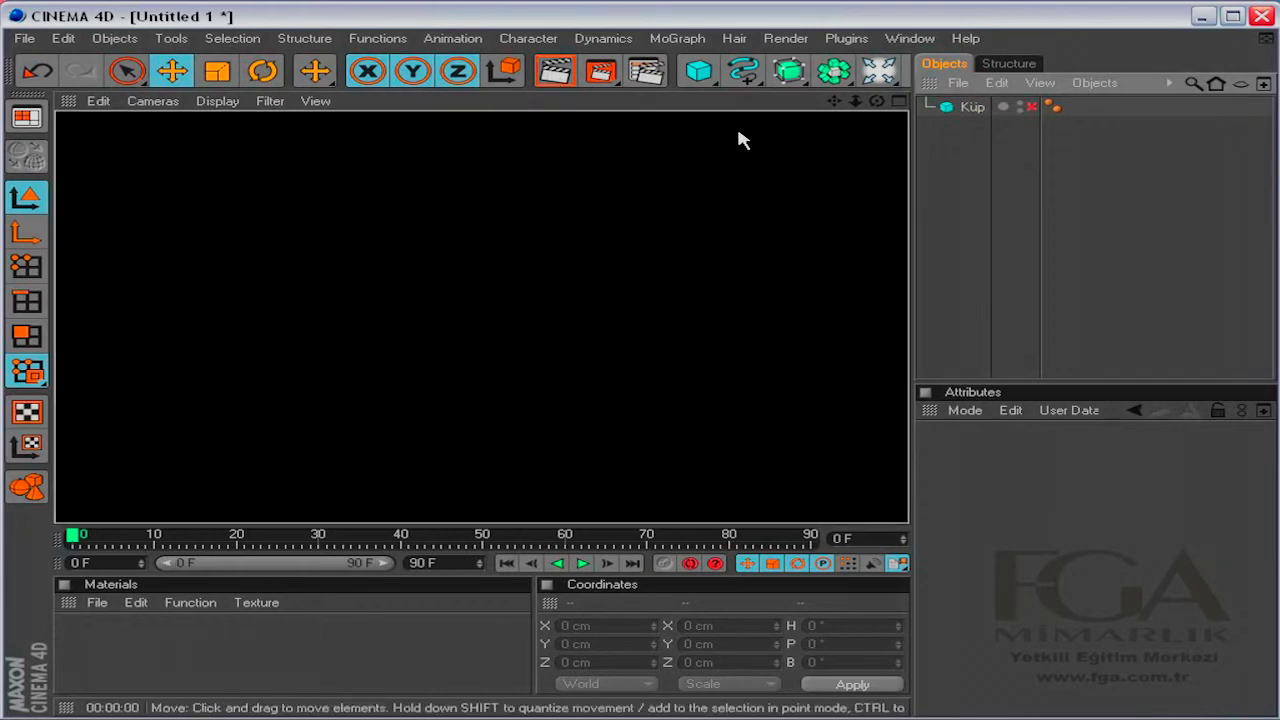
left_click(1032, 107)
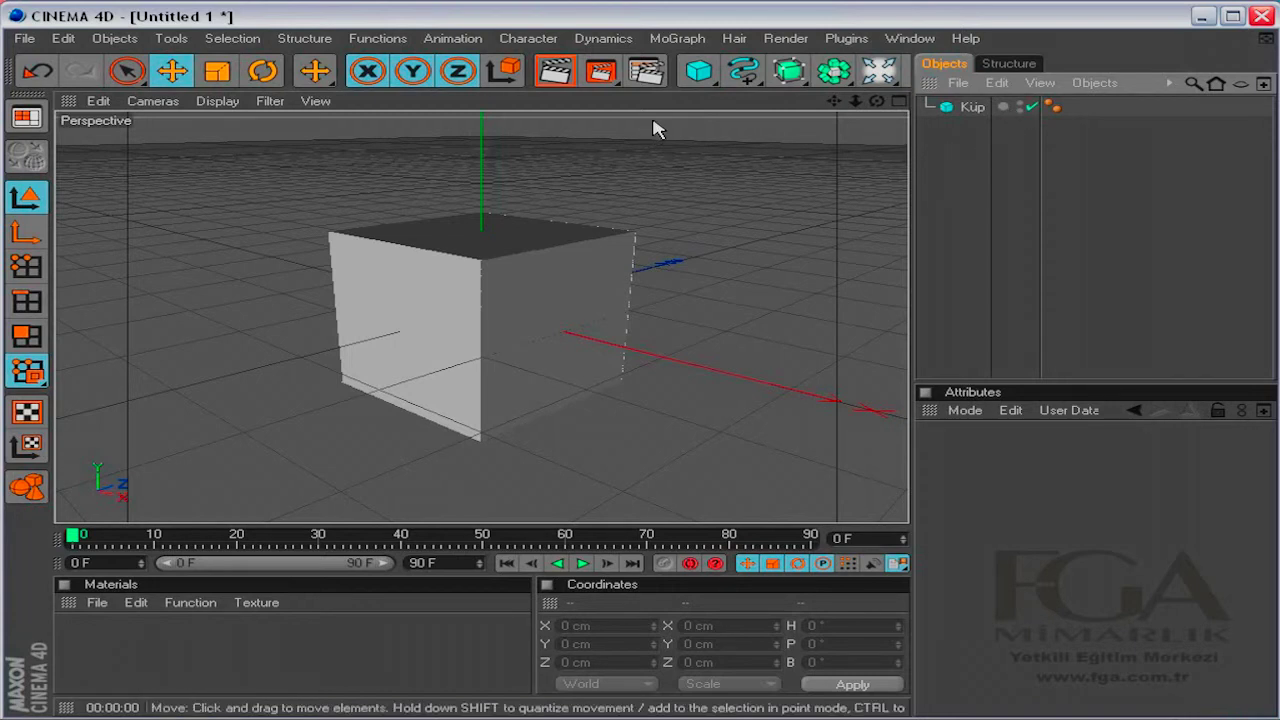
Move the Küp cube to the left behind the origin, and add a sphere placed to the right of the origin
left_click(968, 106)
left_click_drag(586, 337, 472, 306)
left_click_drag(698, 70, 932, 98)
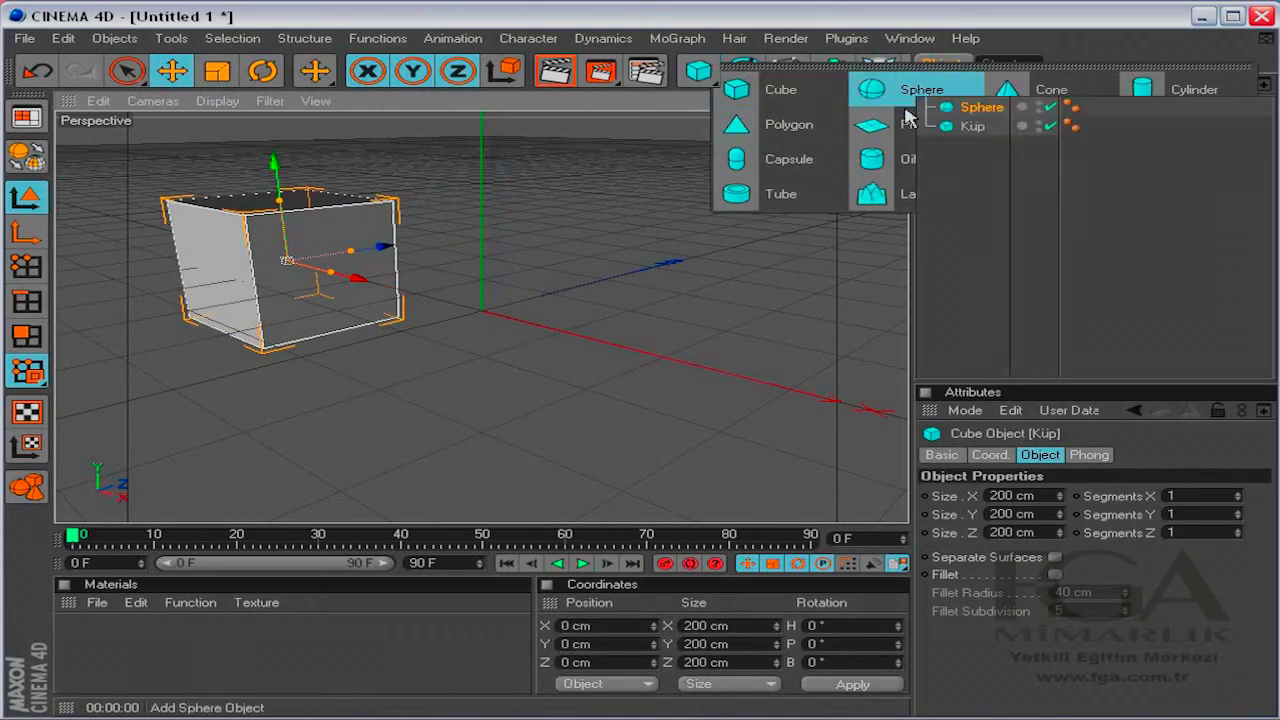
left_click_drag(589, 295, 780, 265)
Add a cone at the origin and make the Küp cube its child
left_click_drag(698, 70, 1035, 92)
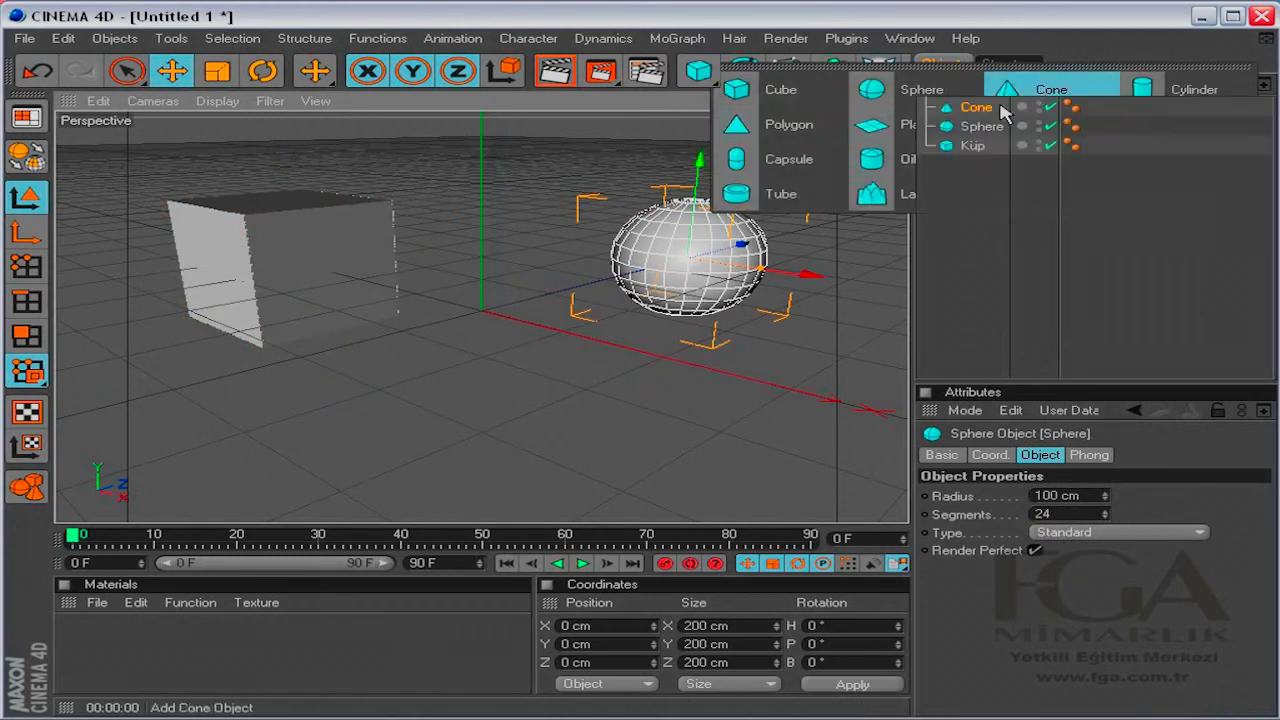
left_click(968, 184)
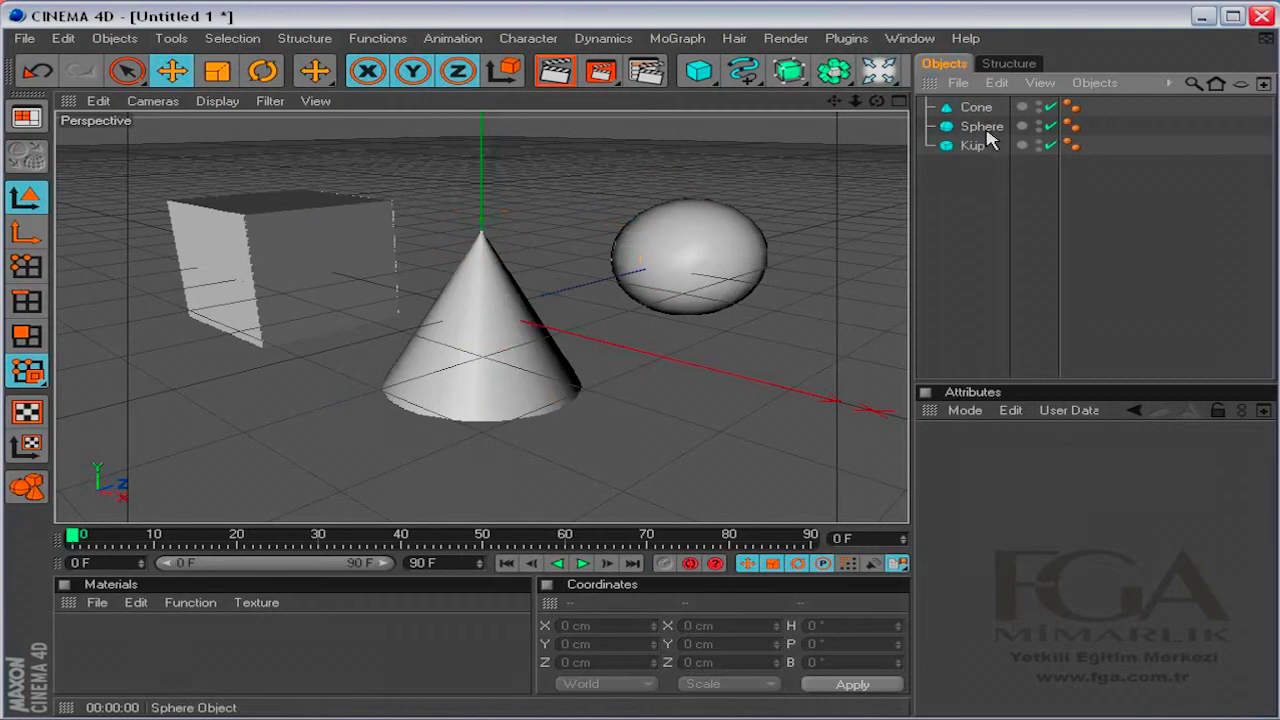
left_click(972, 146)
left_click_drag(972, 147, 982, 108)
left_click(1022, 188)
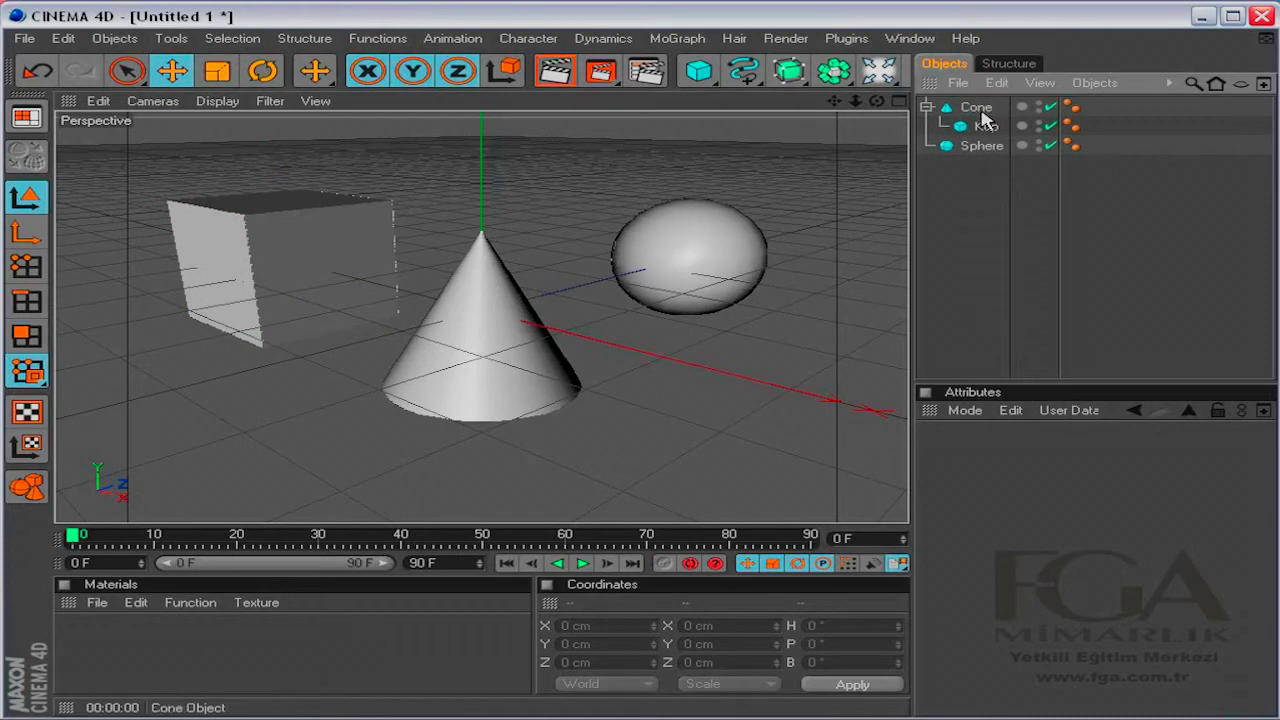
Hide the Cone in the viewport, force its child Küp to show, and reset both viewport visibility states
left_click(1040, 104)
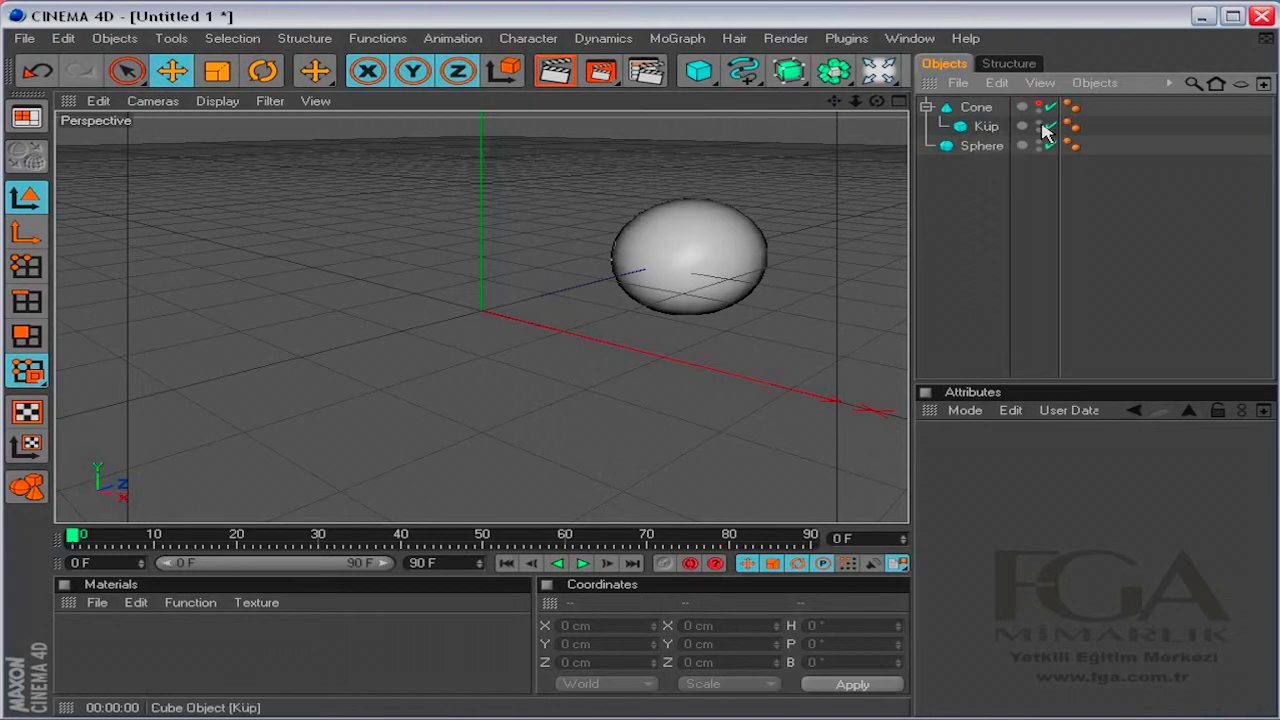
left_click(1039, 123)
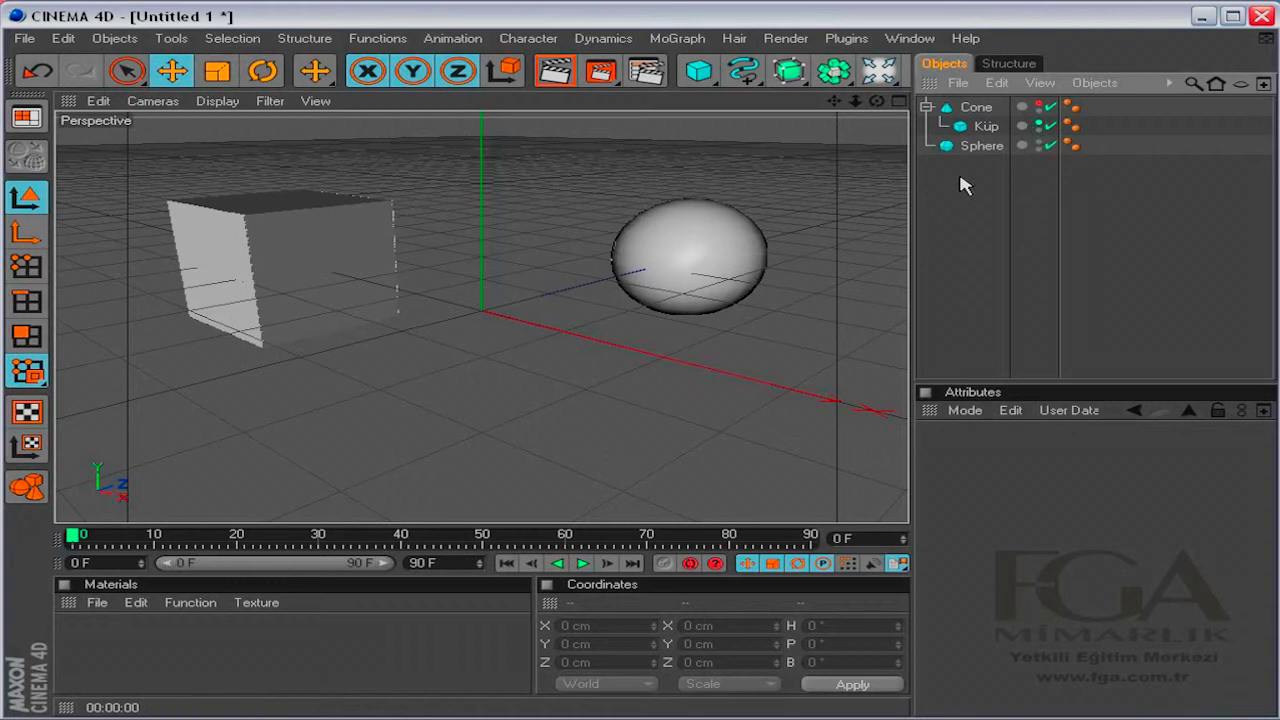
left_click(1043, 125)
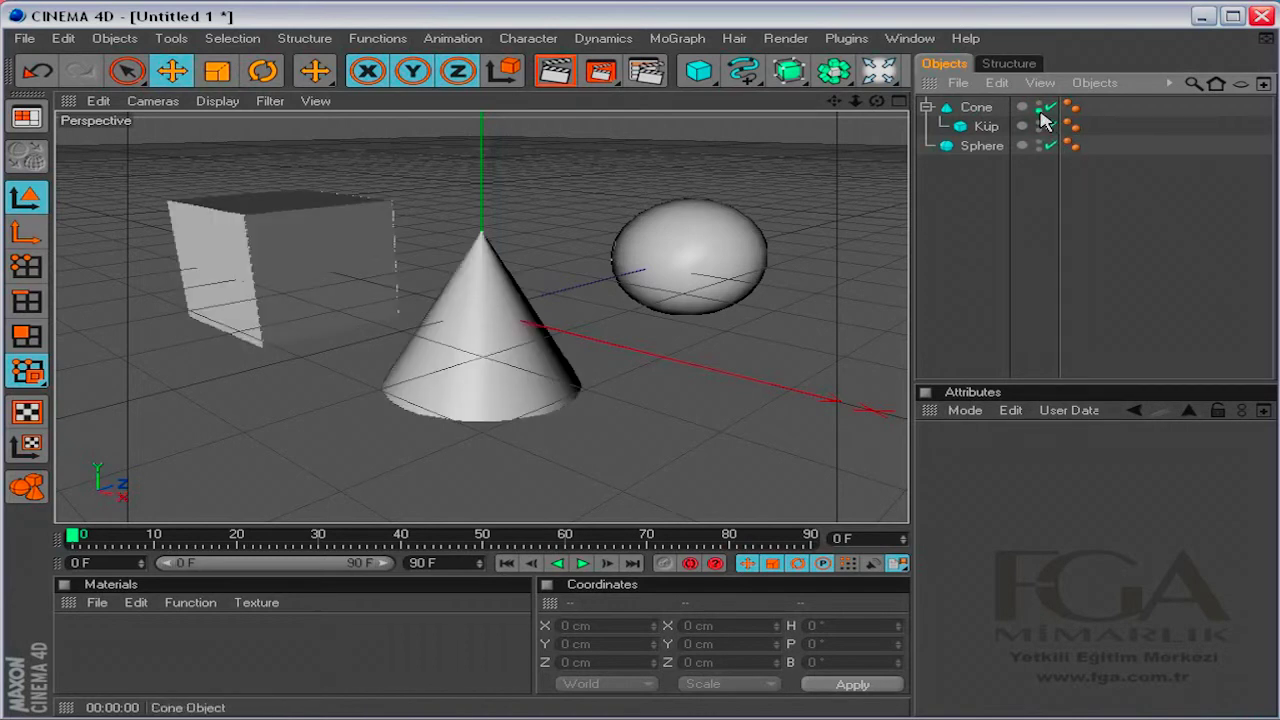
Turn off the Cone's render visibility and render, and force its child Küp on for rendering and render again
left_click(559, 77)
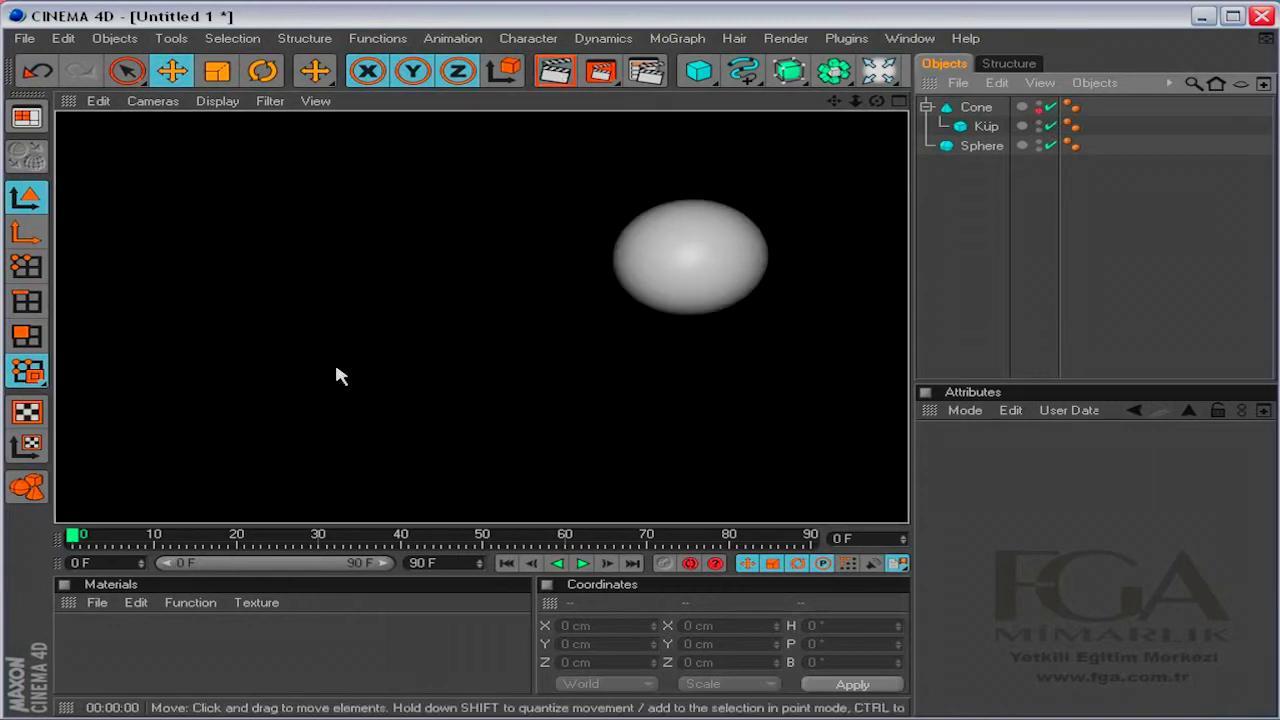
left_click(1039, 132)
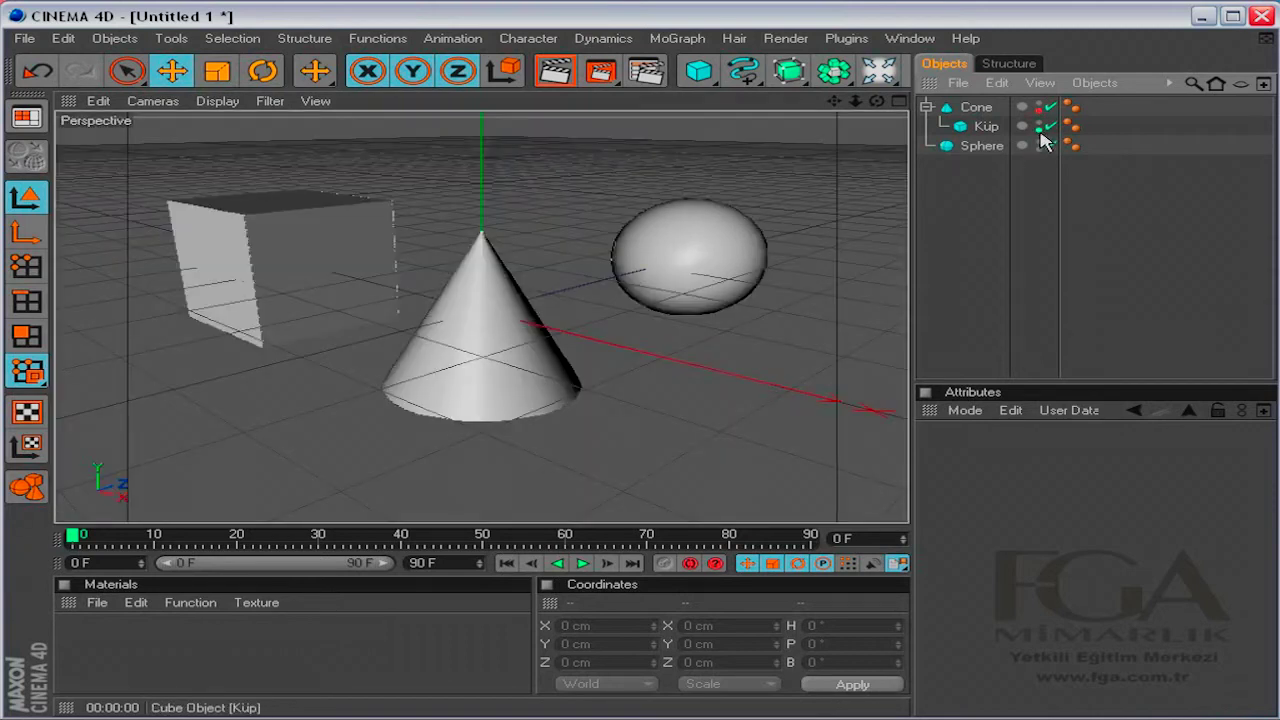
left_click(555, 70)
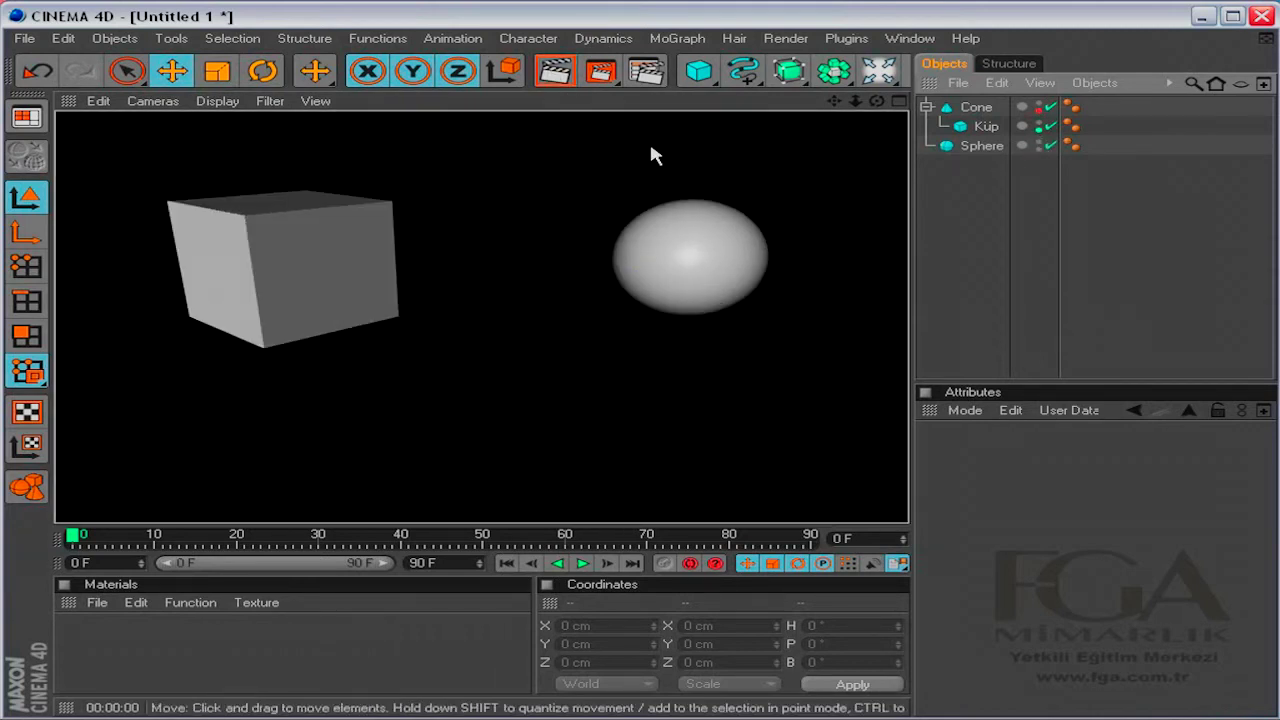